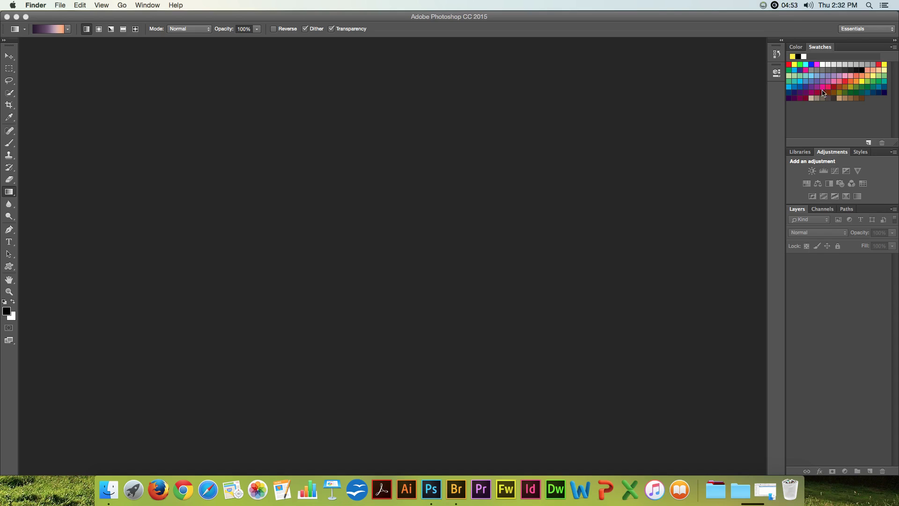
- Activate Photoshop and confirm Swatches is ticked in the Window menu
left_click(147, 6)
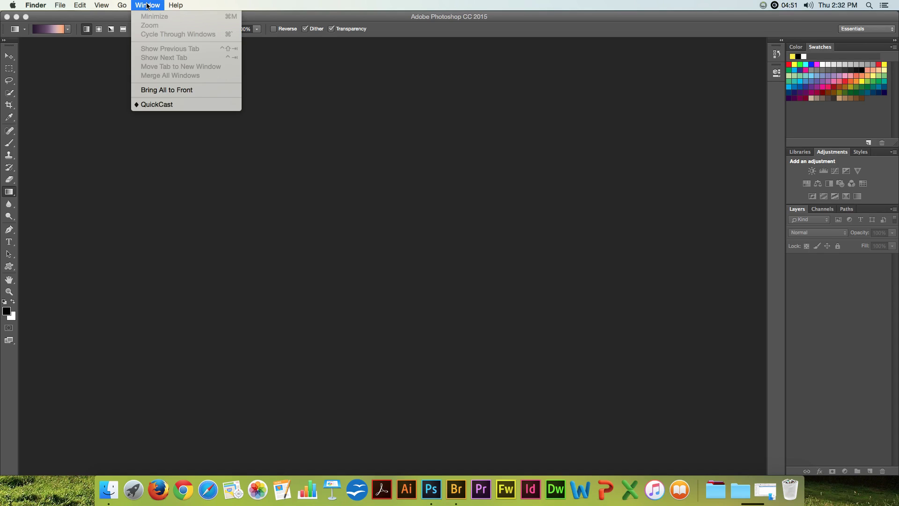
left_click(146, 5)
left_click(212, 16)
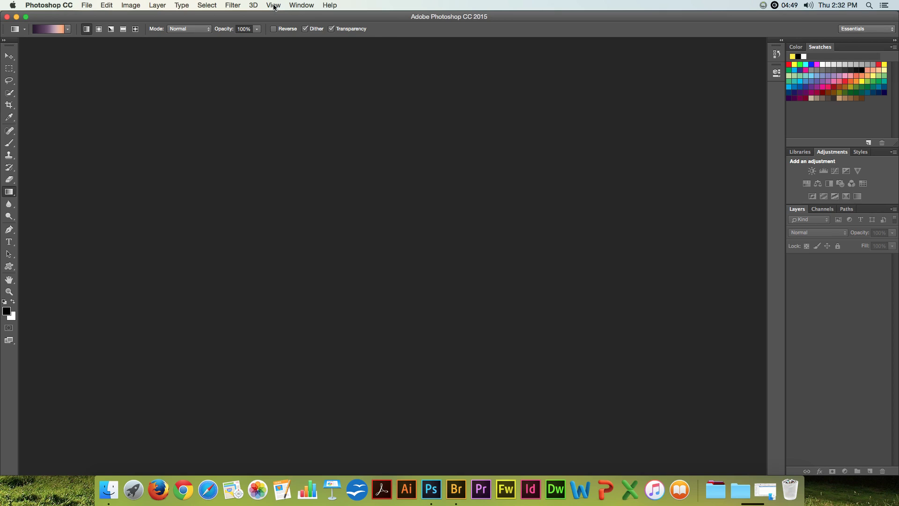
left_click(295, 6)
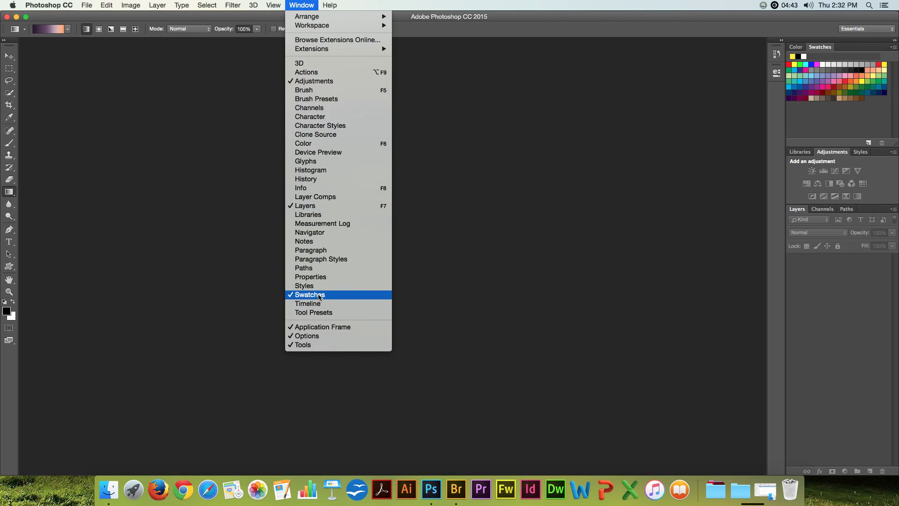
left_click(442, 272)
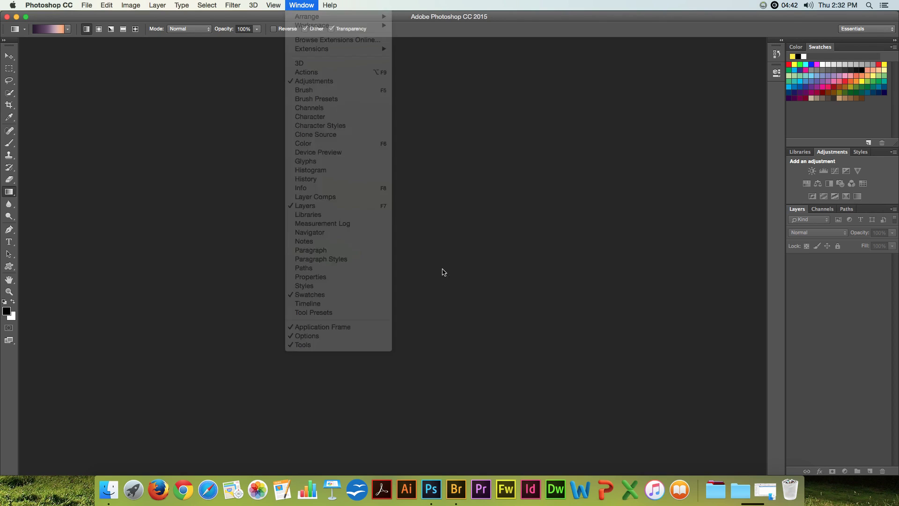
- Remove a swatch from the Swatches panel using Delete Swatch in its context menu
right_click(865, 96)
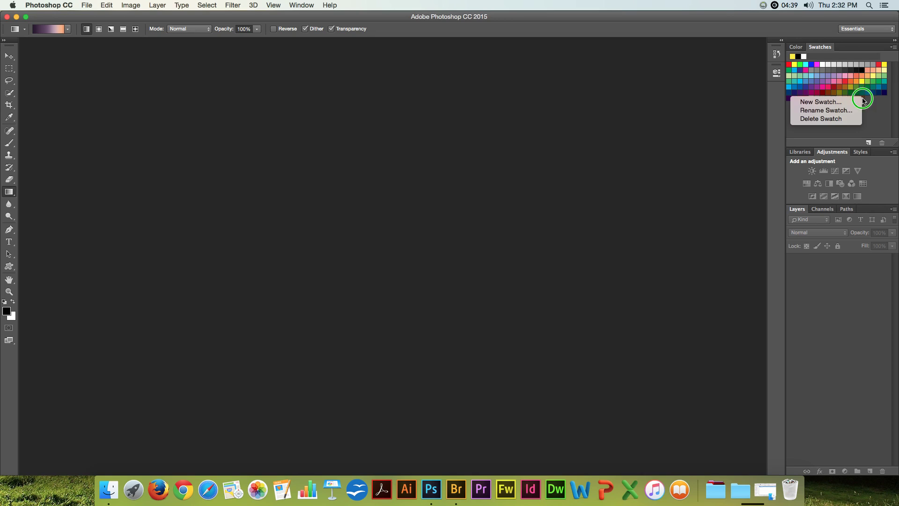
left_click(838, 119)
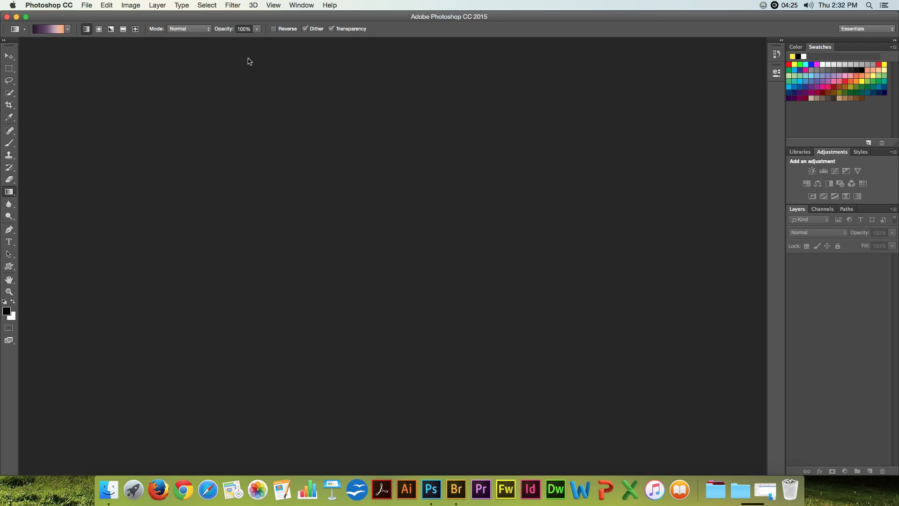
- Open Edit > Presets > Preset Manager on the Swatches type and select the last swatch
left_click(107, 5)
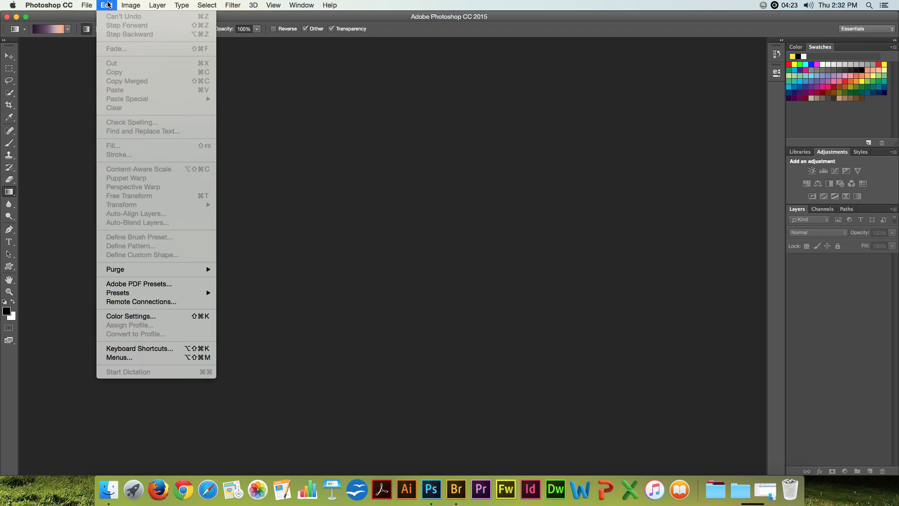
mouse_move(196, 293)
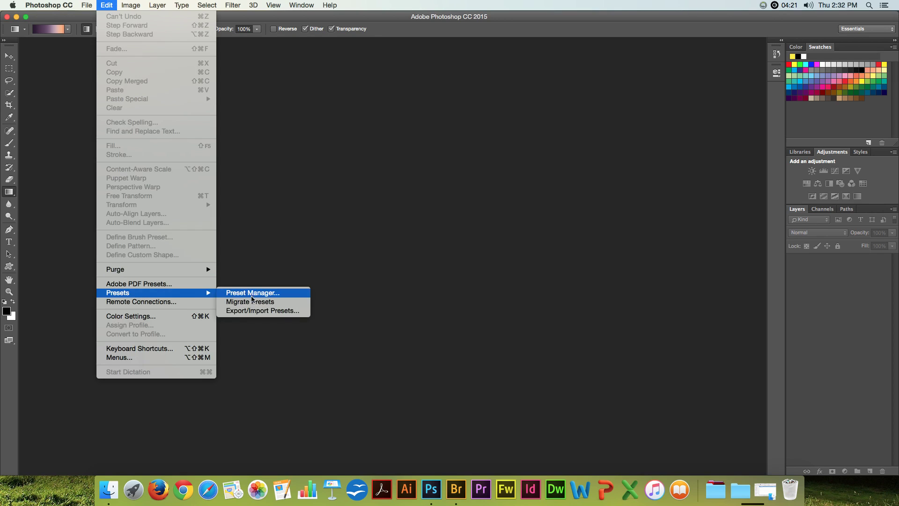
left_click(252, 294)
left_click(401, 149)
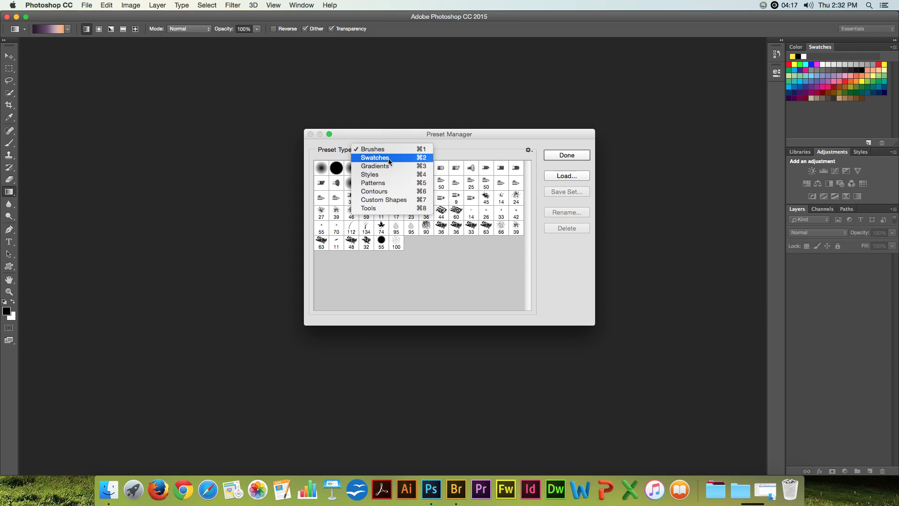
left_click(390, 158)
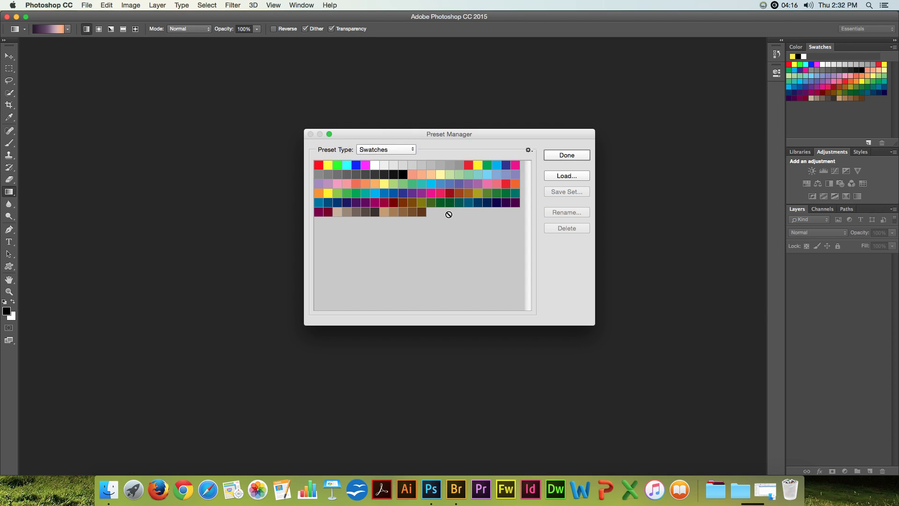
left_click(421, 212)
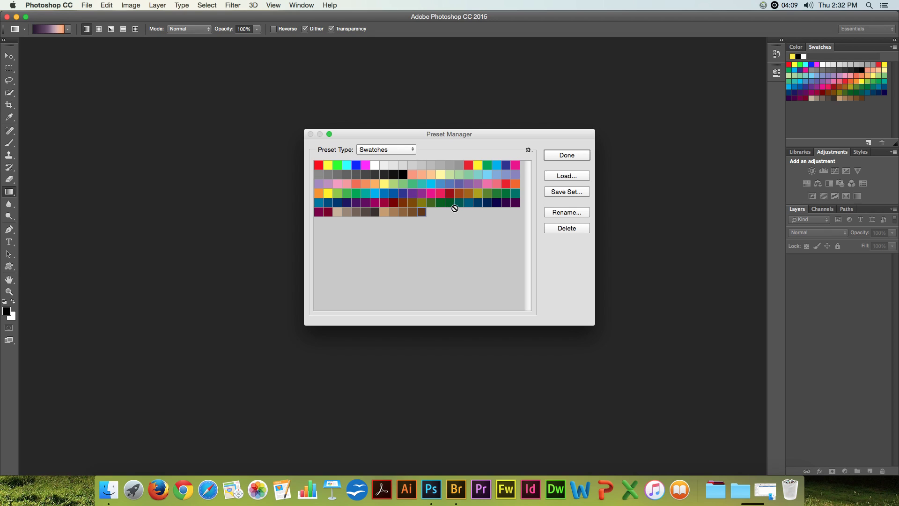
left_click(557, 175)
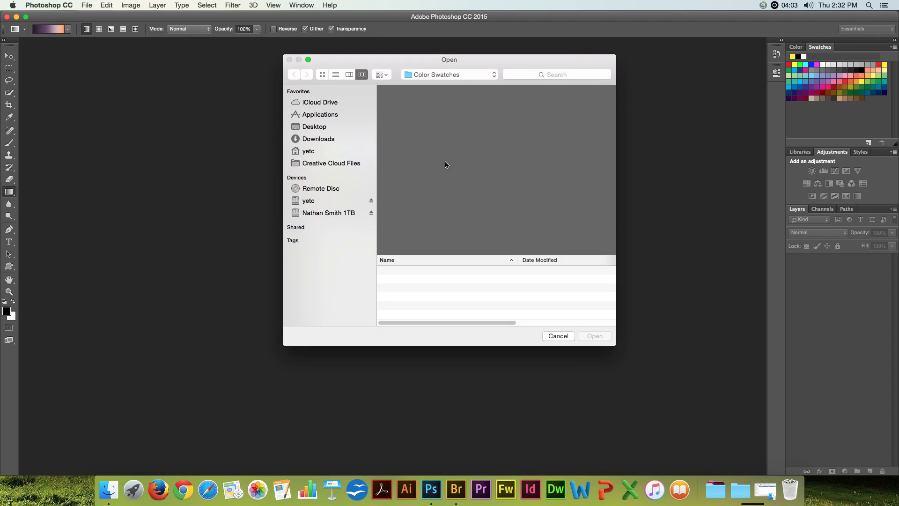
left_click(336, 212)
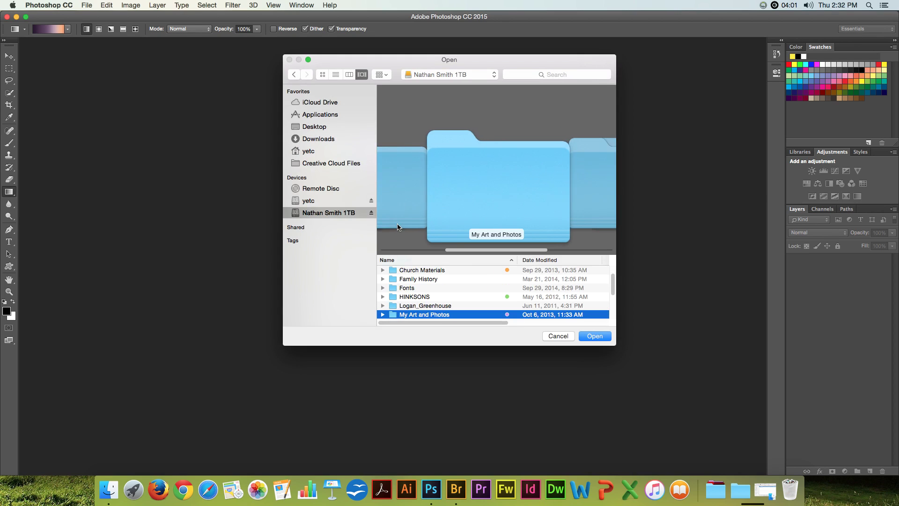
double_click(437, 315)
scroll(451, 286, "down", 5)
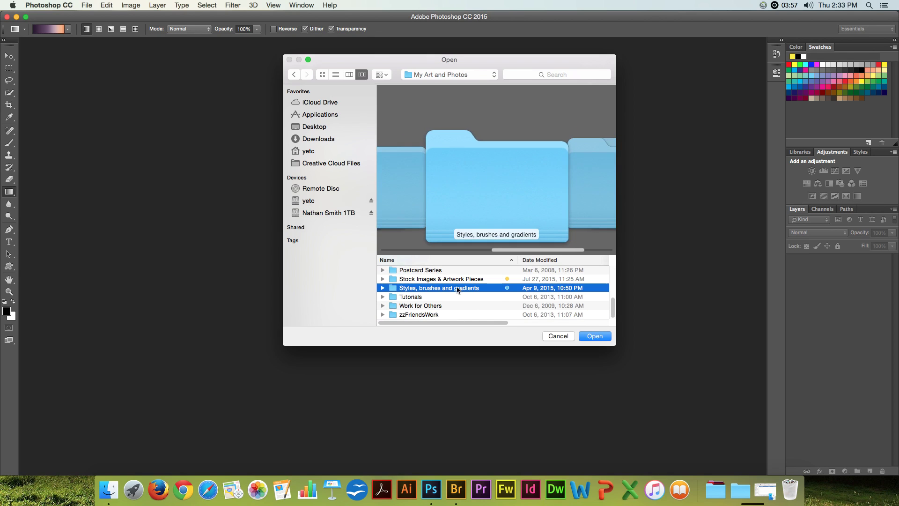
double_click(457, 289)
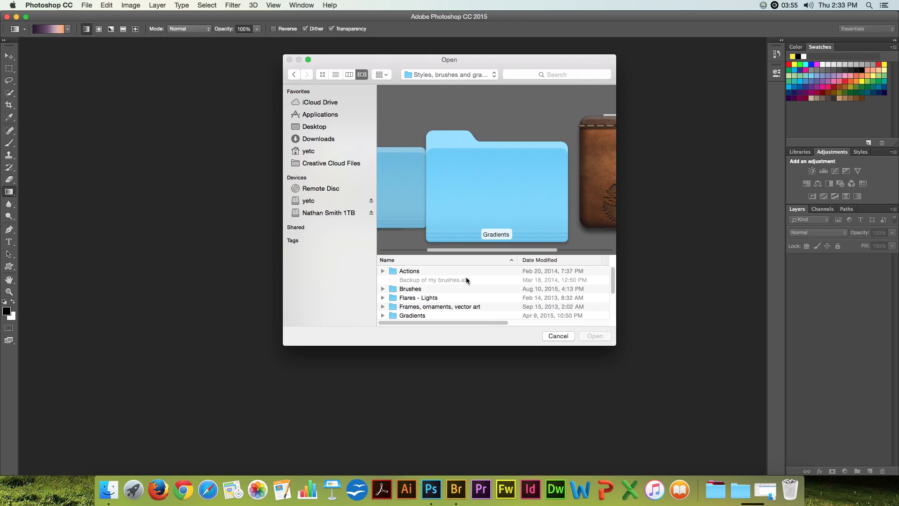
scroll(466, 280, "down", 5)
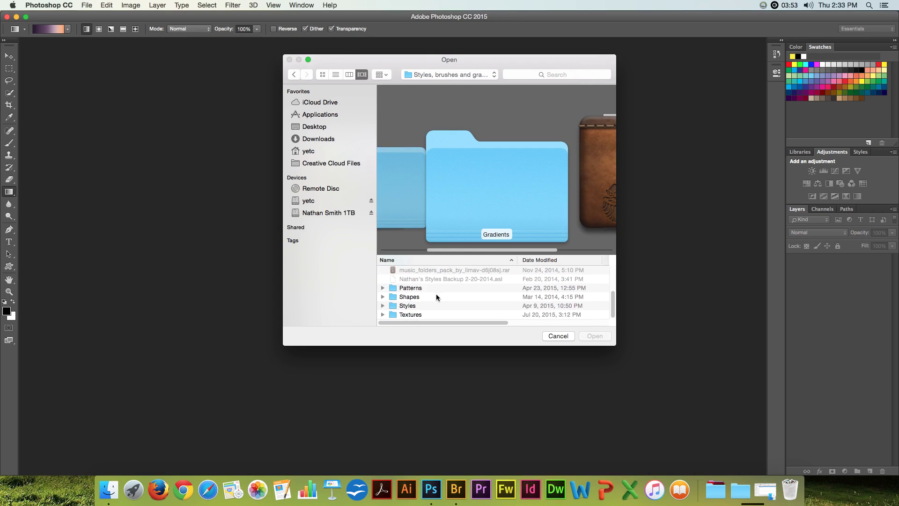
scroll(451, 297, "up", 5)
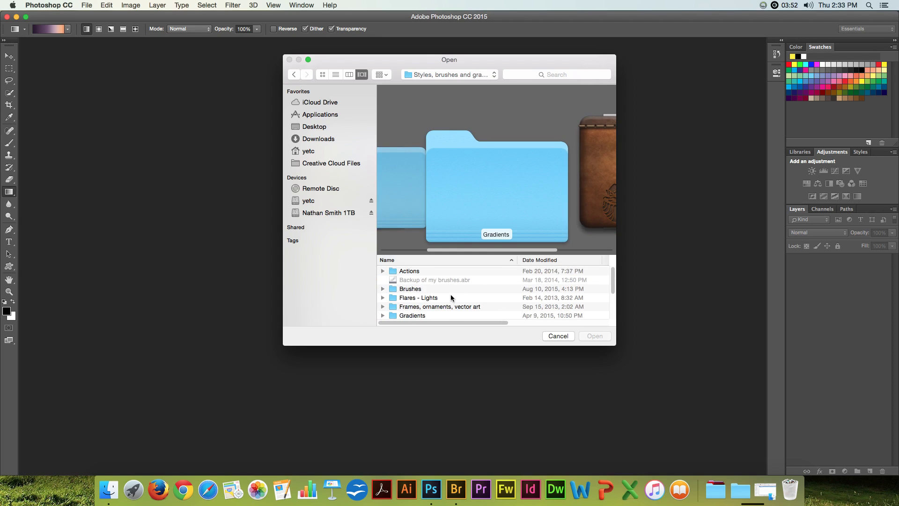
scroll(450, 297, "down", 1)
scroll(452, 297, "down", 4)
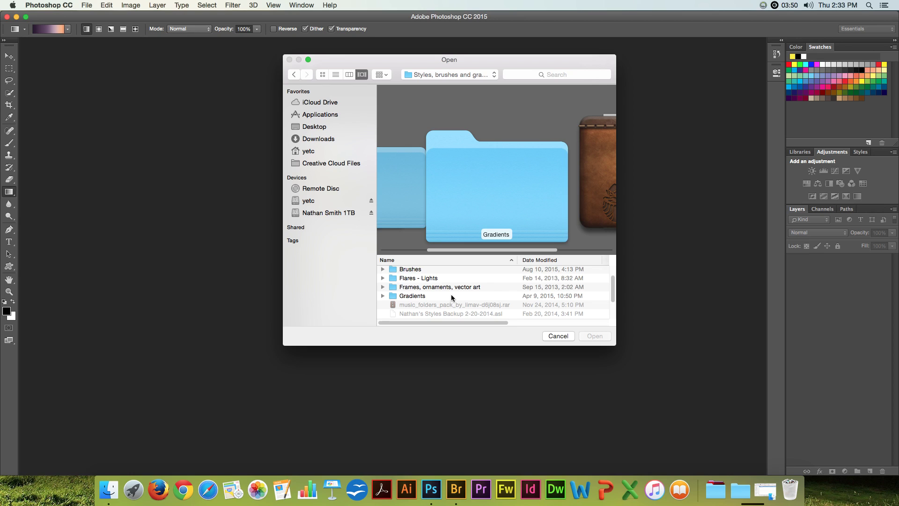
scroll(452, 298, "down", 2)
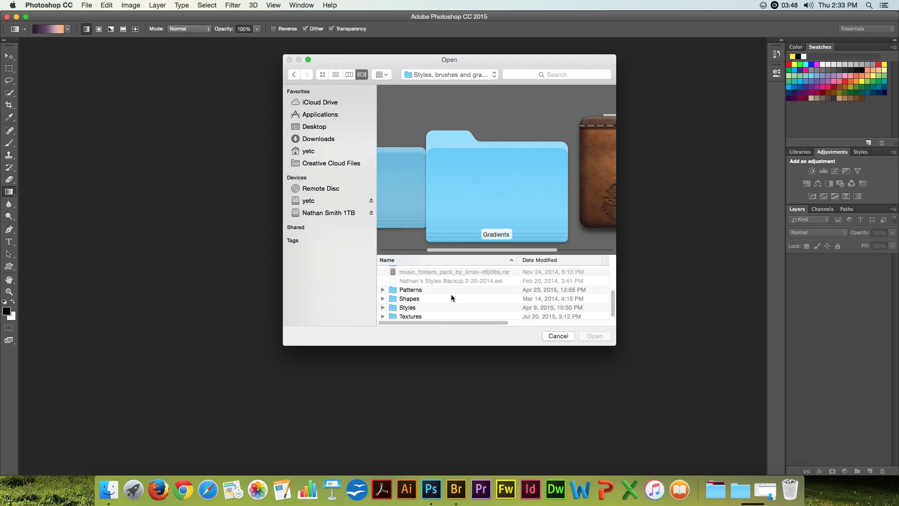
scroll(451, 297, "up", 5)
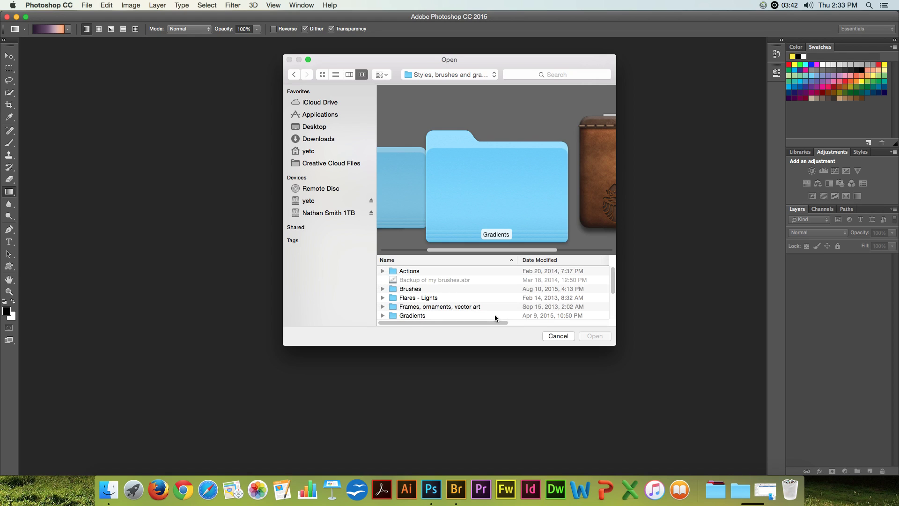
left_click(554, 334)
- Search the web in Firefox for 'free photoshop color swatch'
left_click(158, 490)
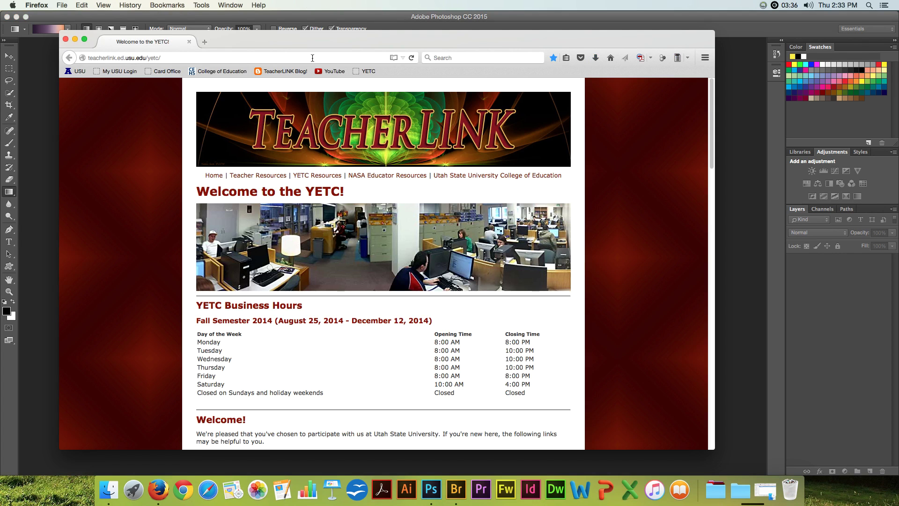
left_click(313, 58)
type("free photoshop colo")
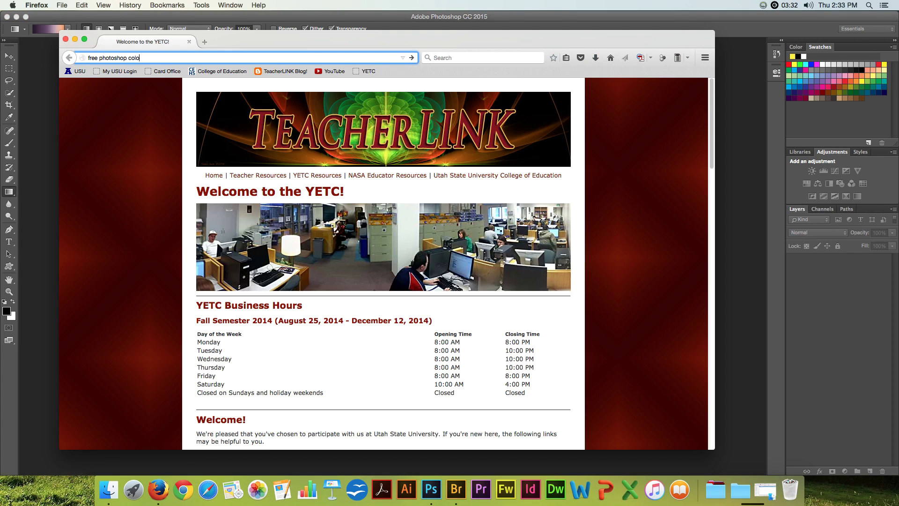
type("r swatches")
key("Return")
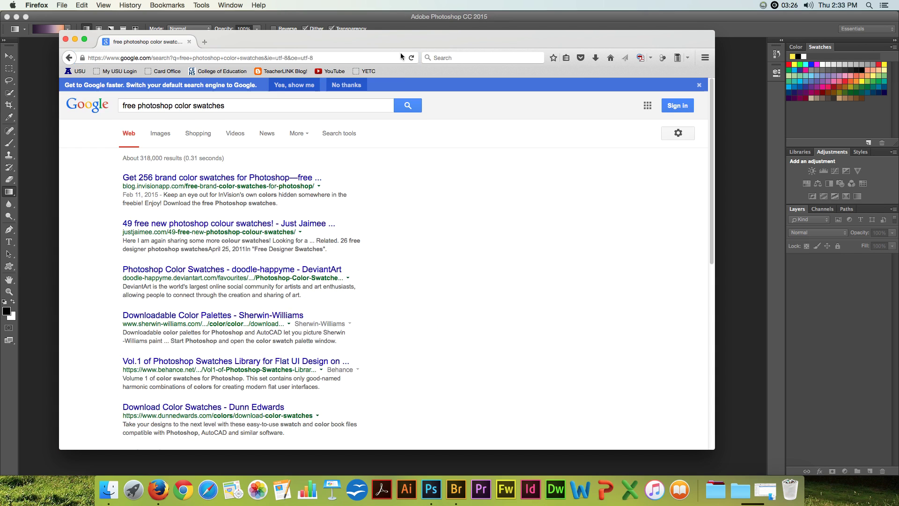
- Open the InVision free brand swatches article and close its newsletter popup
left_click(212, 181)
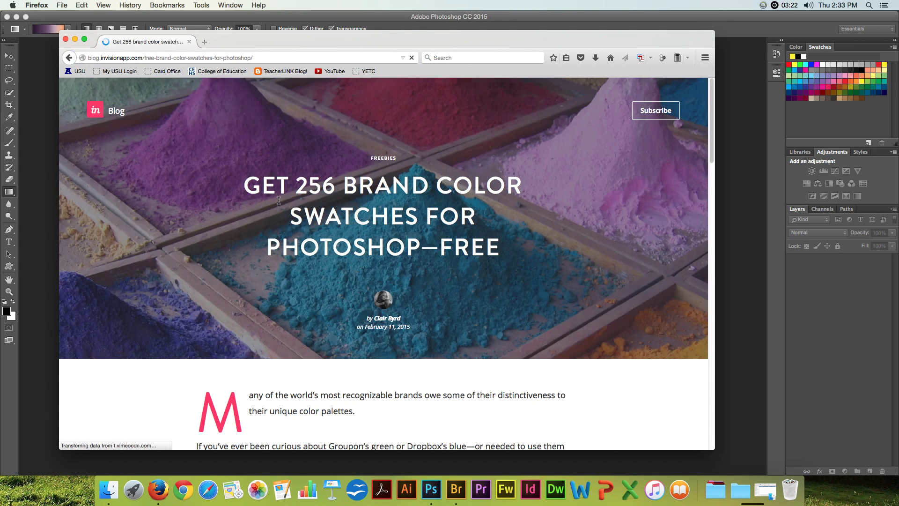
scroll(387, 192, "down", 10)
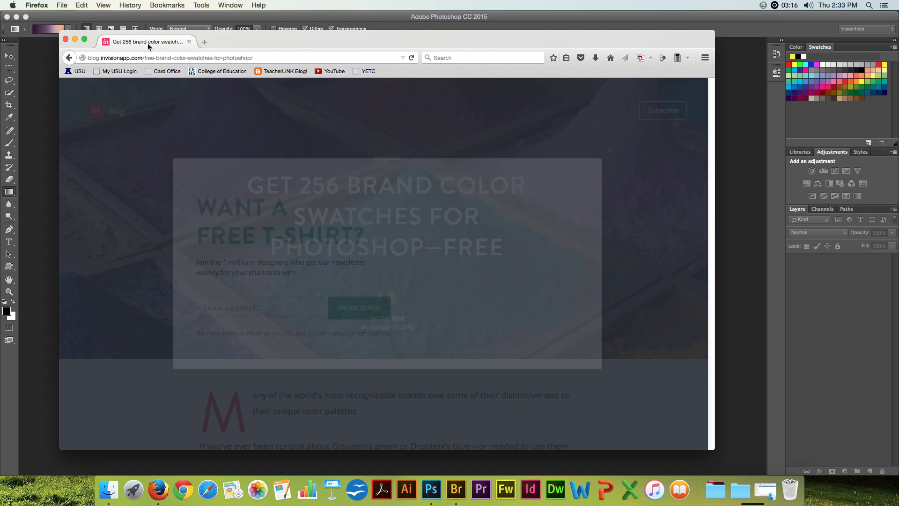
left_click(610, 150)
- Download DeviantArt's Complementary Colour Swatches II set and open the DP Studios folder
left_click(69, 58)
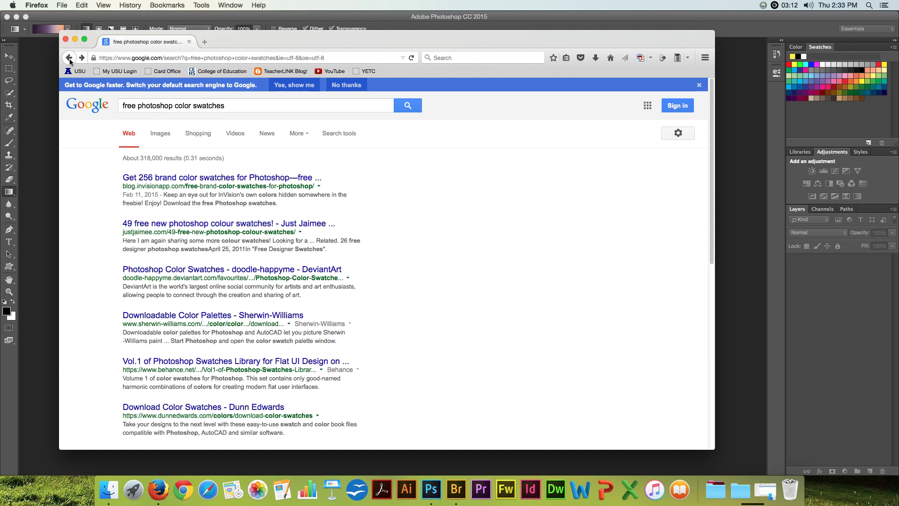
left_click(207, 271)
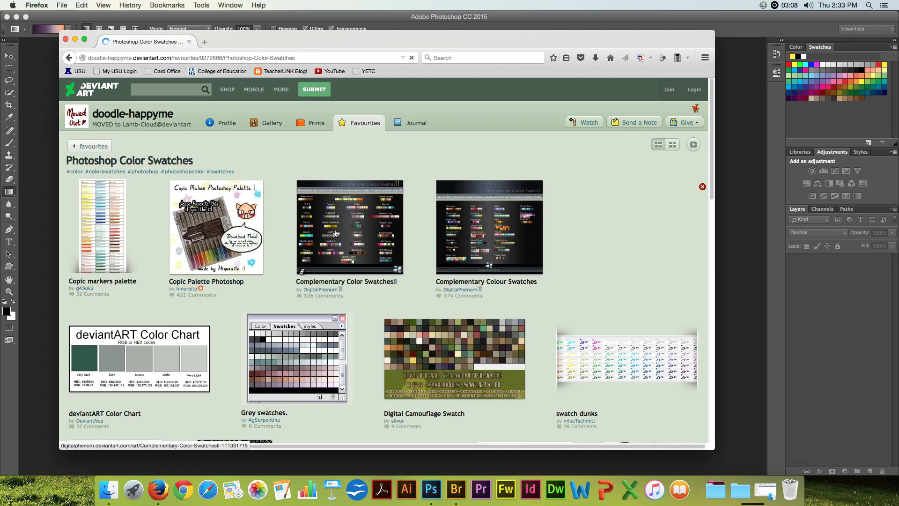
left_click(346, 224)
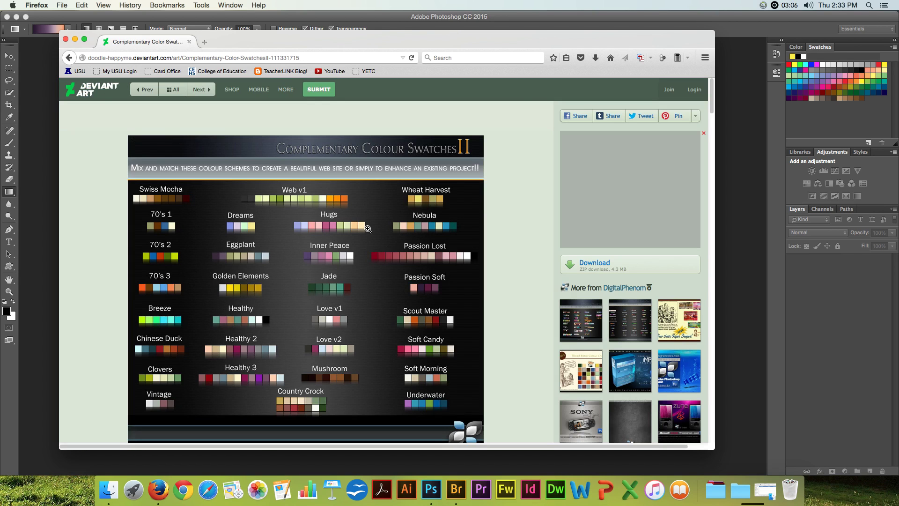
left_click(595, 266)
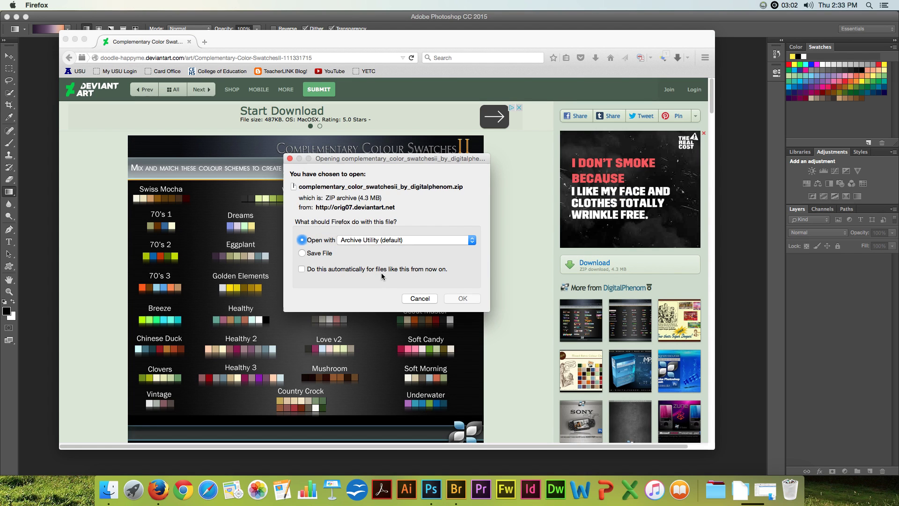
left_click(452, 299)
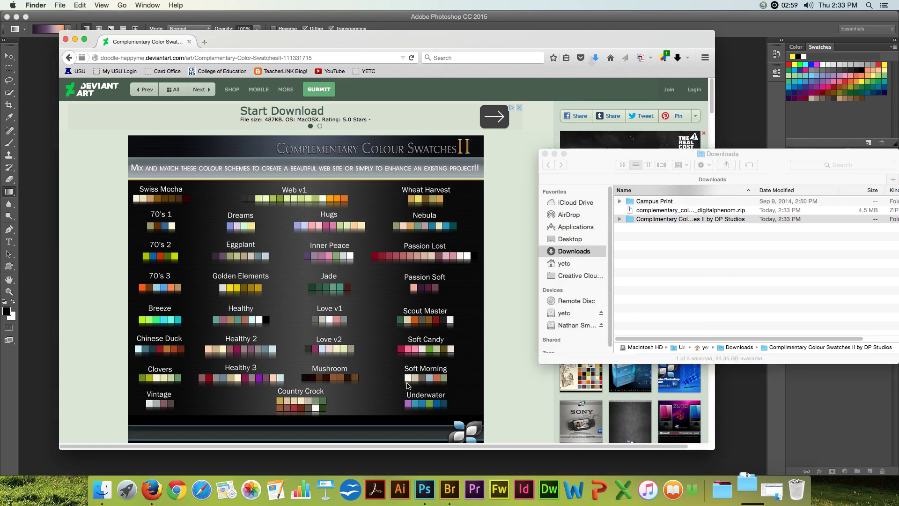
double_click(667, 218)
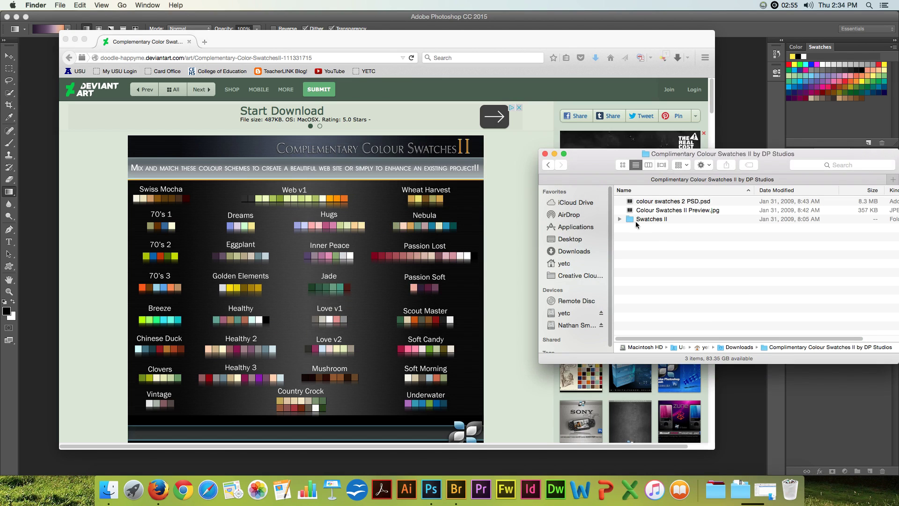
- Expand Swatches II in Finder to list its .aco swatch files
left_click(620, 220)
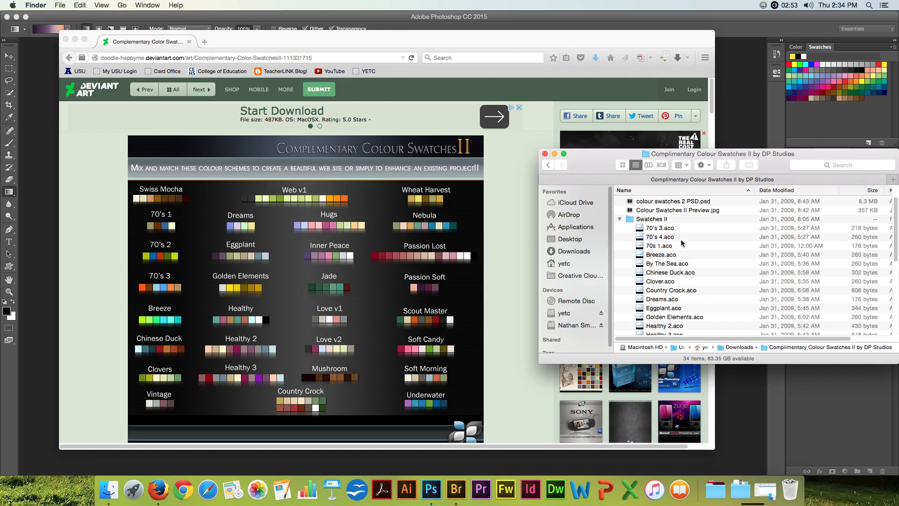
scroll(693, 246, "down", 1)
scroll(665, 244, "down", 3)
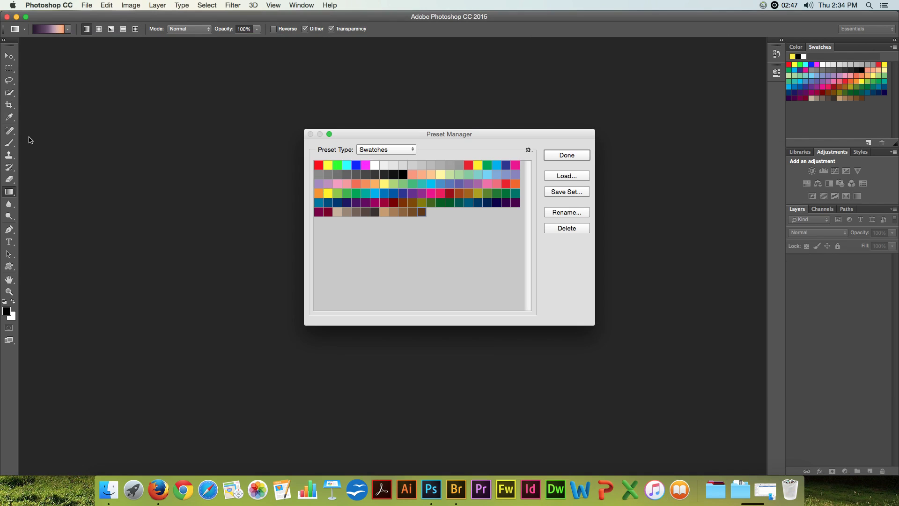
- Load Healthy 2.aco from Downloads > DP Studios > Swatches II into the swatches
left_click(565, 177)
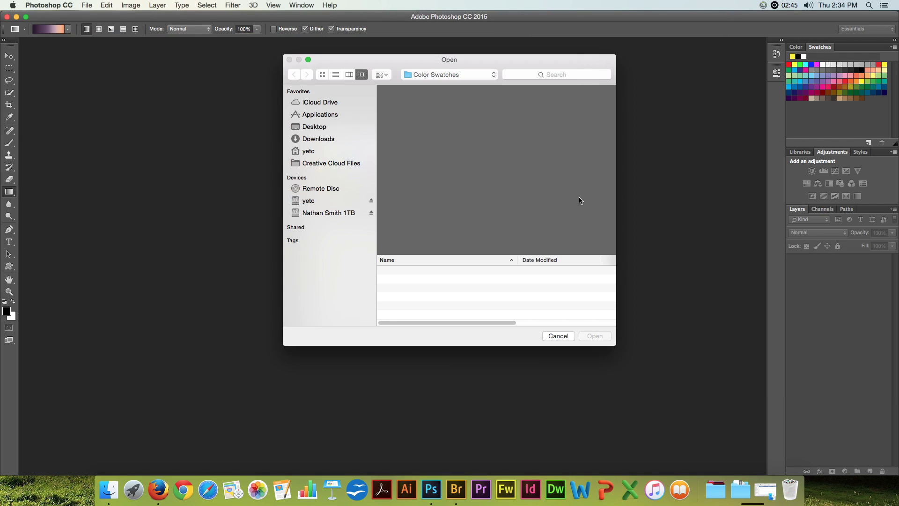
left_click(319, 139)
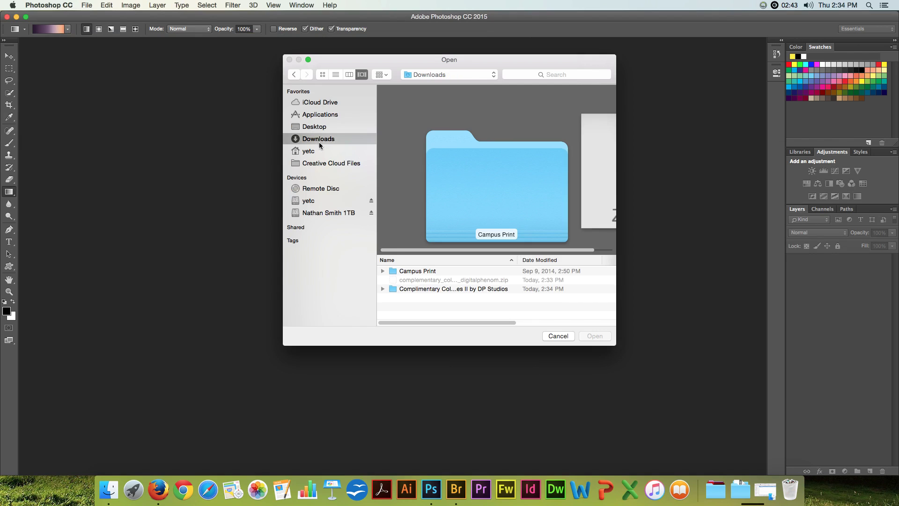
left_click(420, 289)
double_click(419, 288)
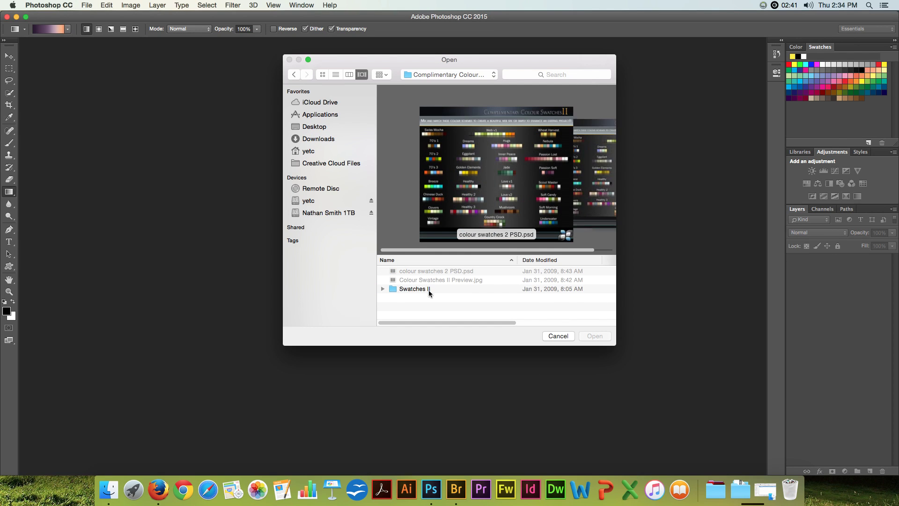
double_click(414, 290)
scroll(487, 282, "down", 5)
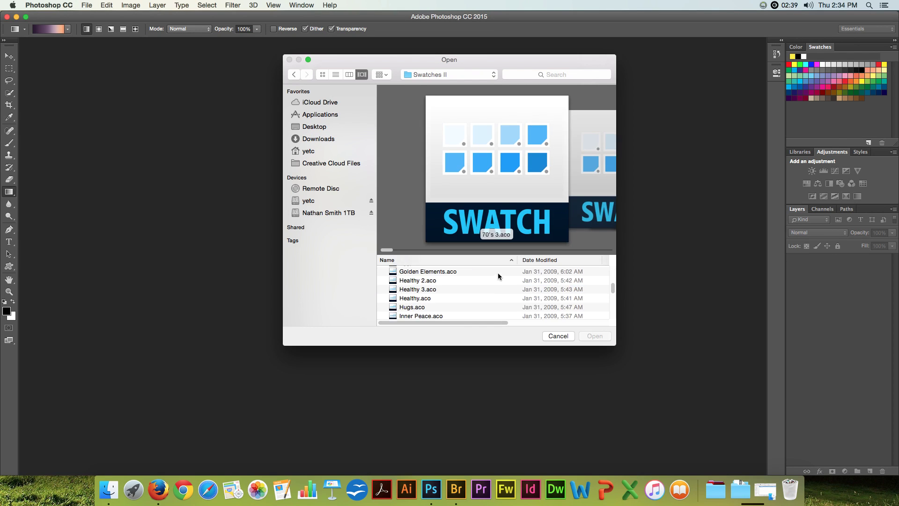
double_click(410, 281)
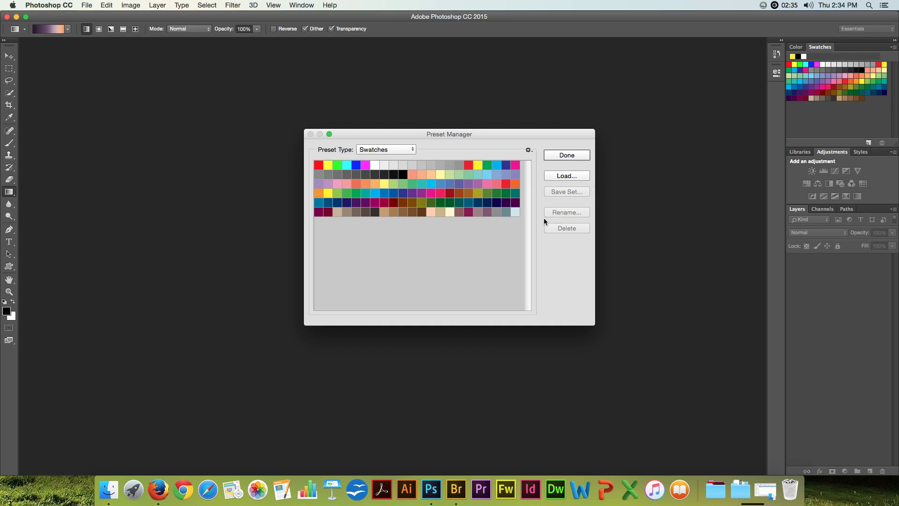
- Also load Web v1.aco and Wheat Harvest.aco, then close the Preset Manager with Done
left_click(563, 175)
scroll(428, 299, "down", 10)
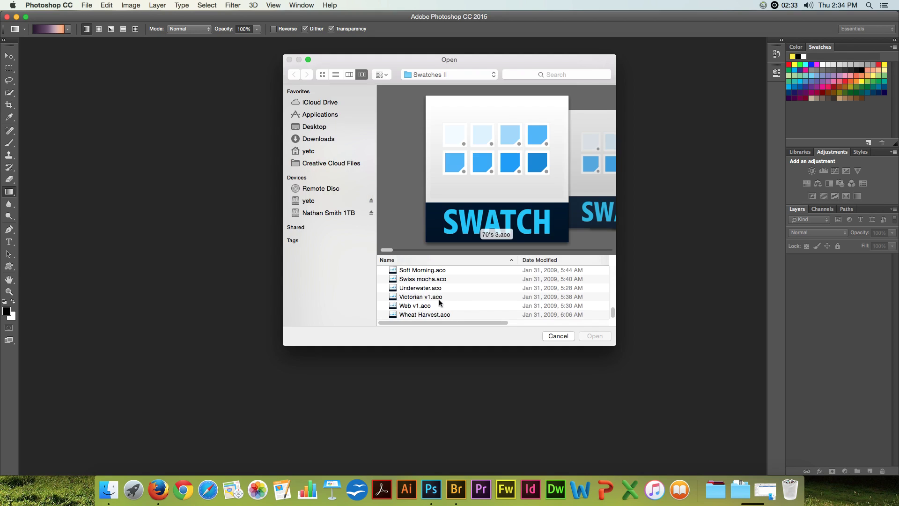
double_click(424, 305)
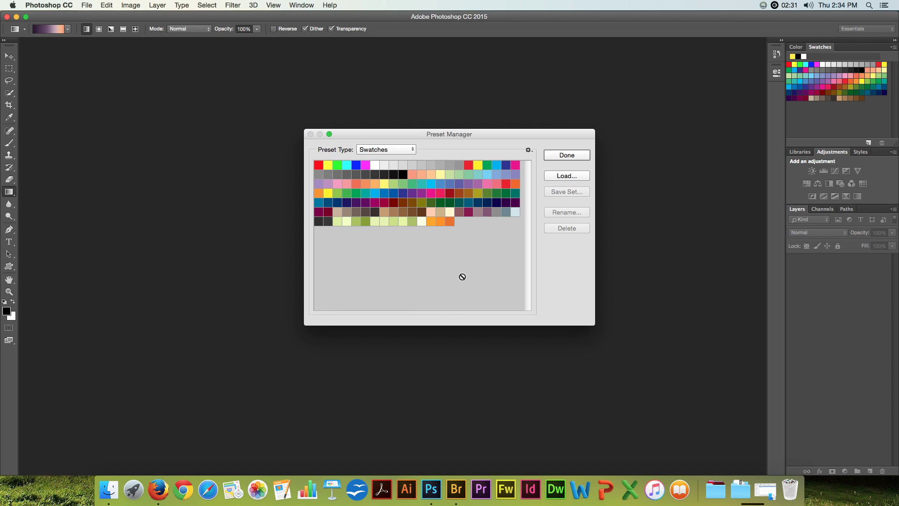
left_click(555, 176)
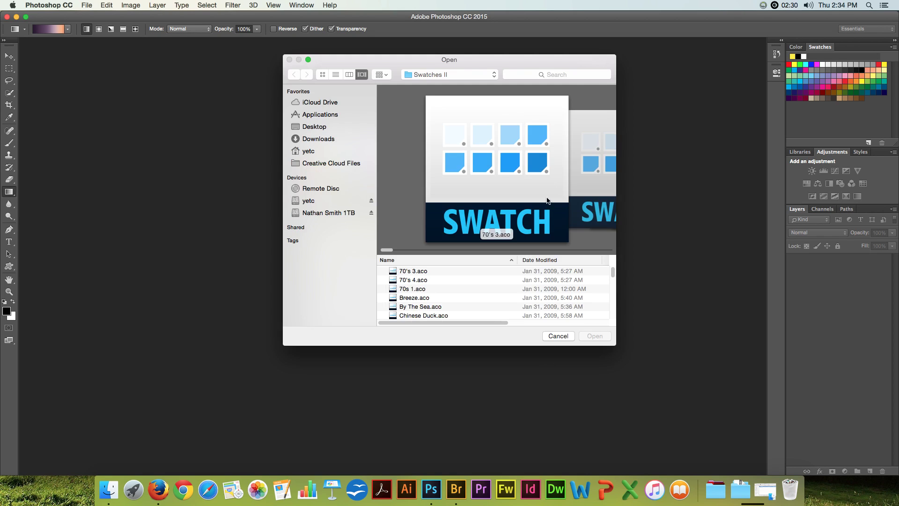
scroll(441, 308, "down", 10)
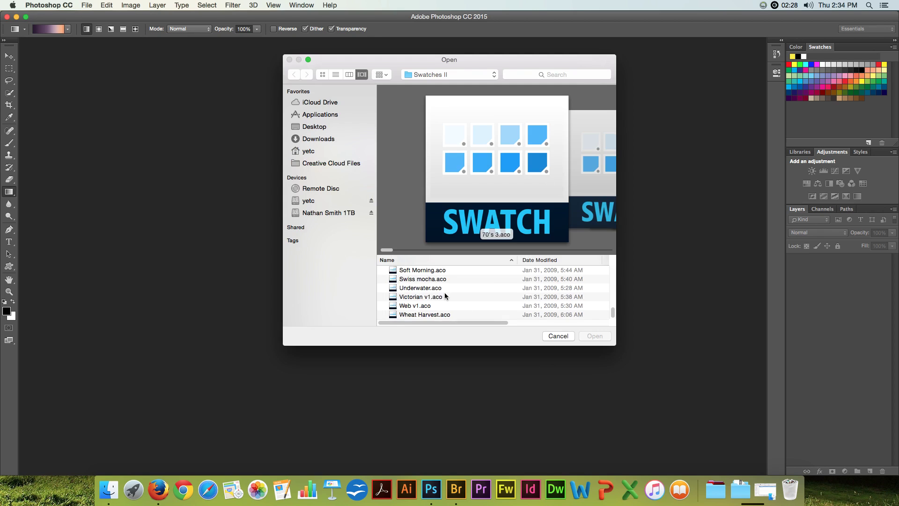
double_click(419, 315)
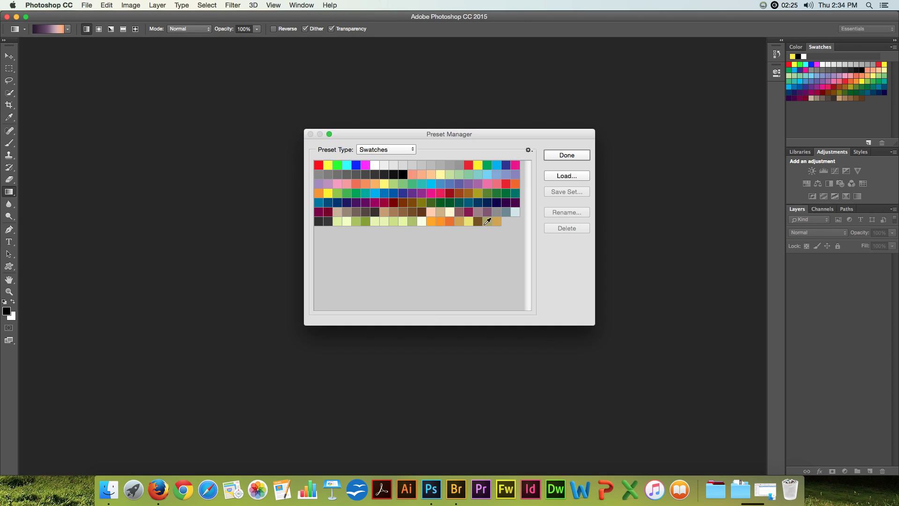
left_click(557, 155)
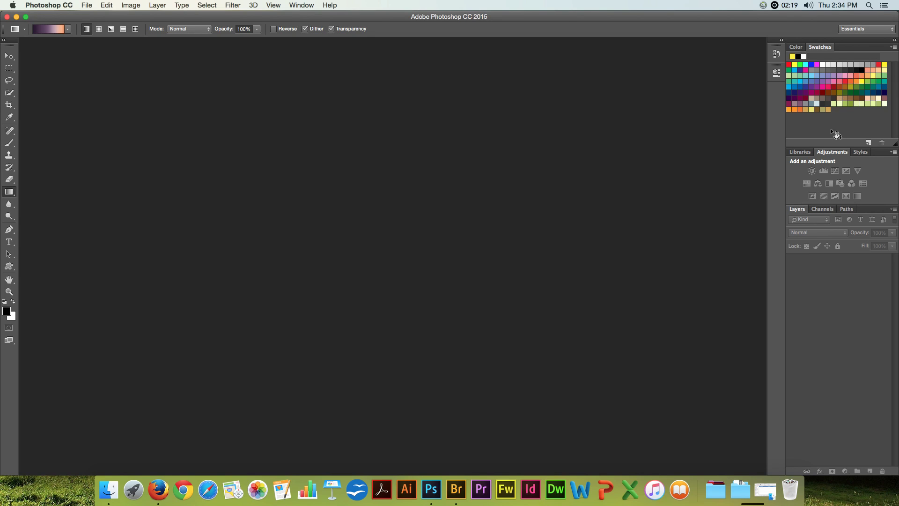
- Open Wallpaper 0001.jpg from the home folder's 2014 Desktop Wallpapers folder
double_click(309, 218)
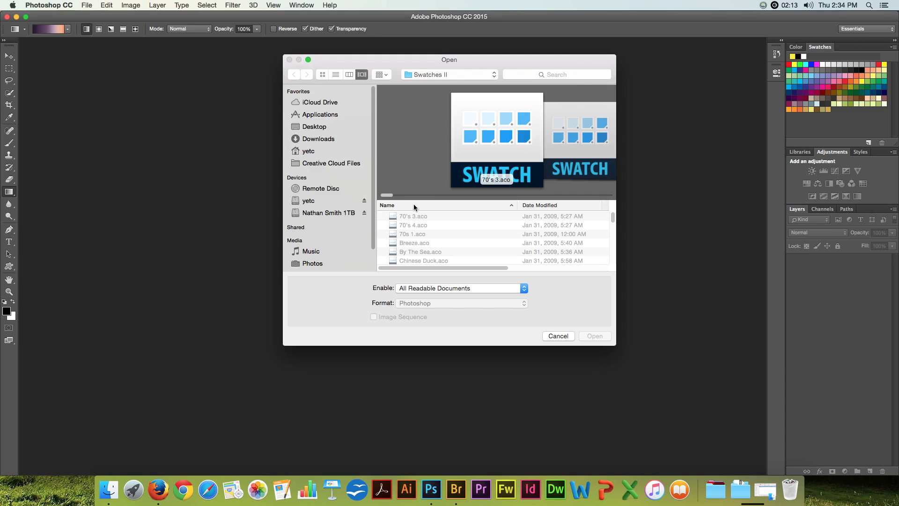
left_click(320, 151)
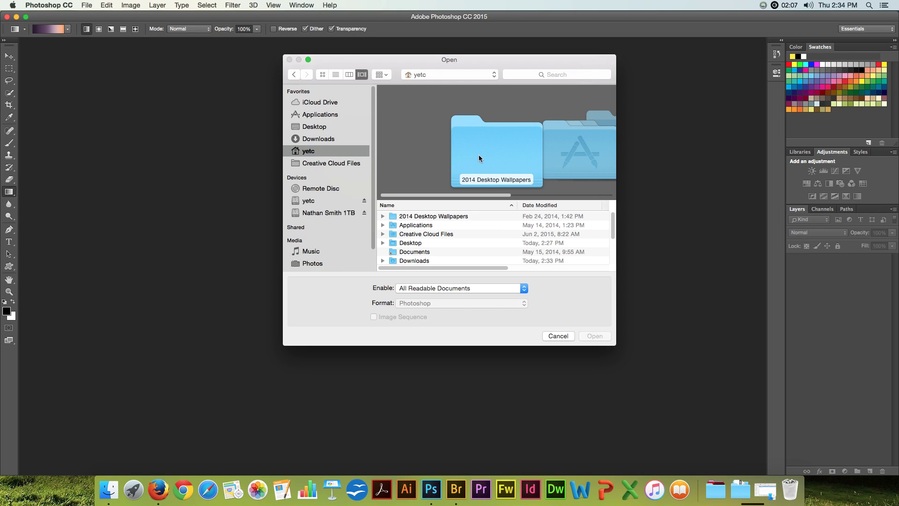
double_click(432, 216)
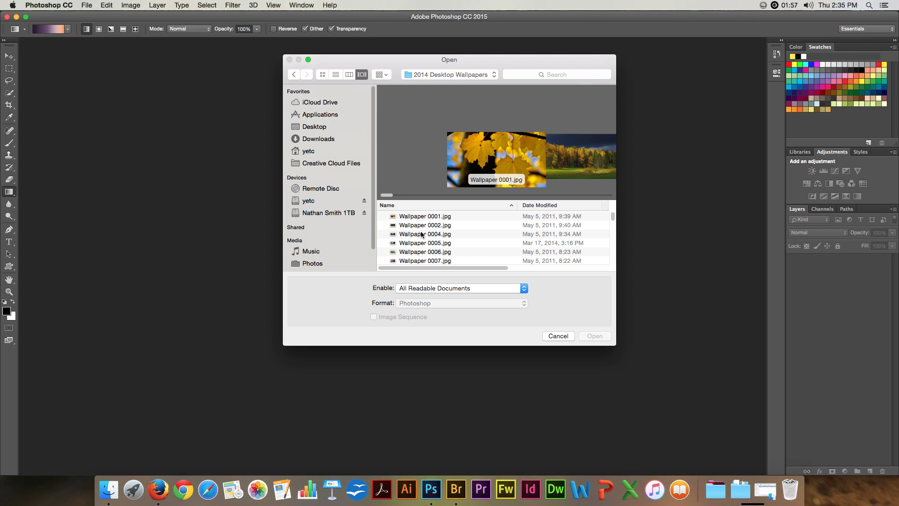
left_click(421, 217)
key("Return")
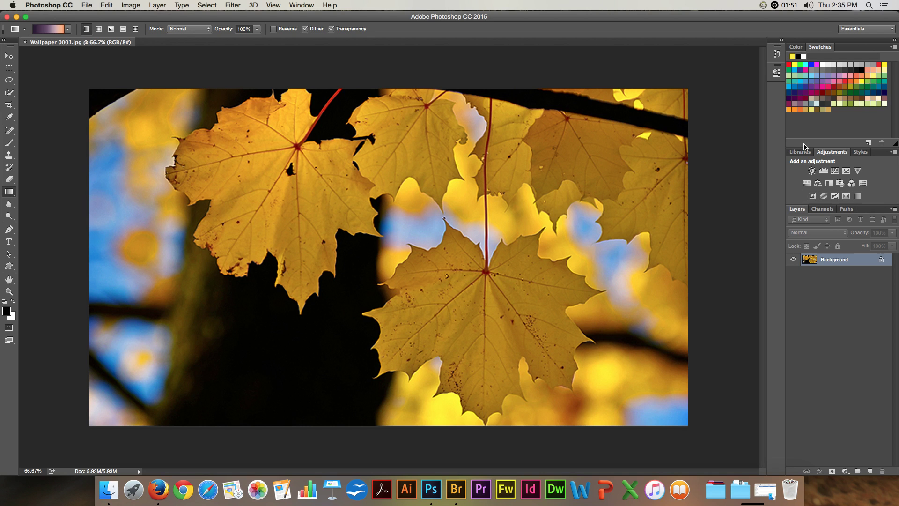
left_click(841, 120)
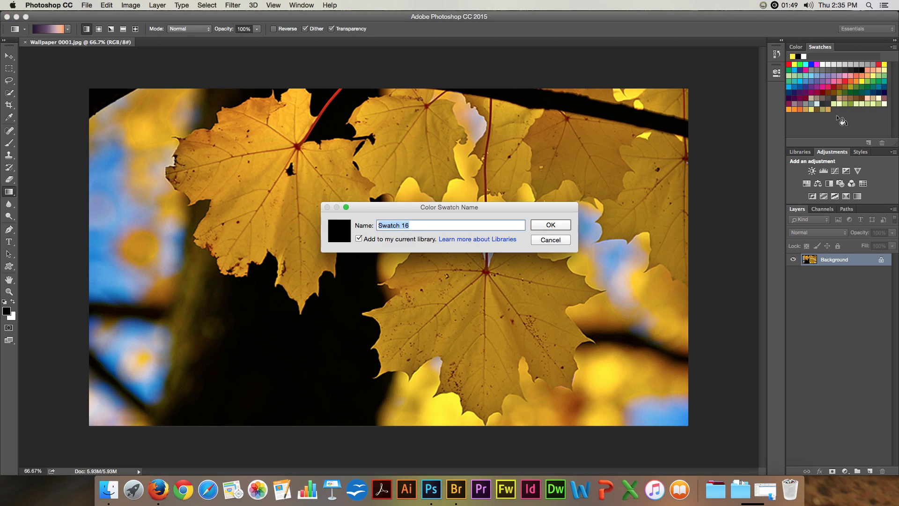
- Cancel the black swatch, then add the upper-left leaf's orange as swatch 'Ochr'
left_click(550, 240)
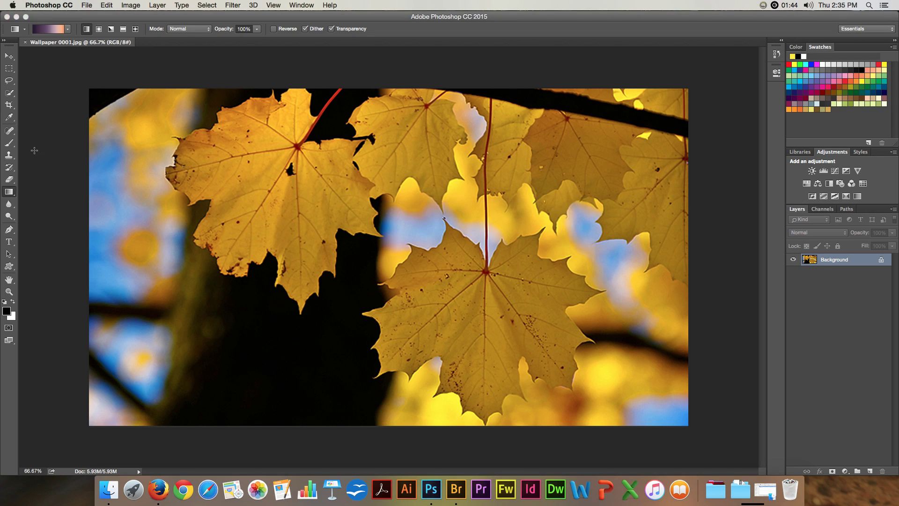
left_click(9, 117)
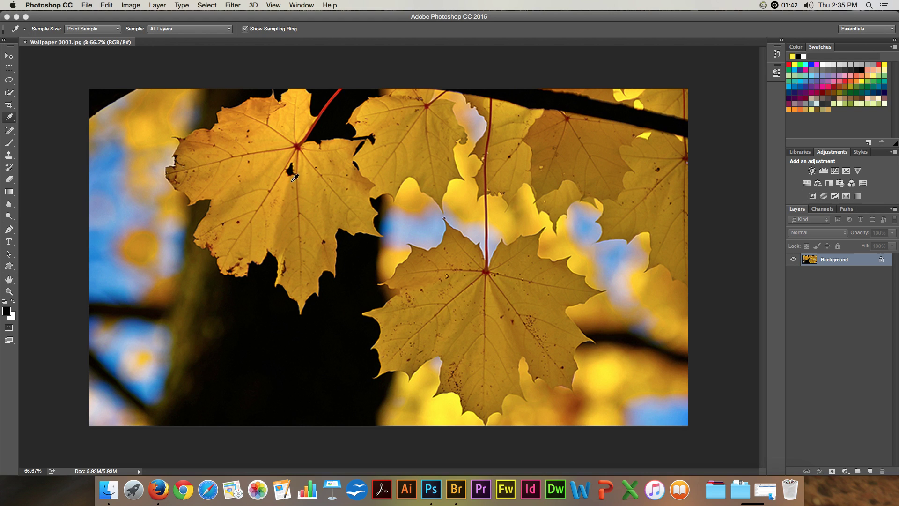
left_click(286, 182)
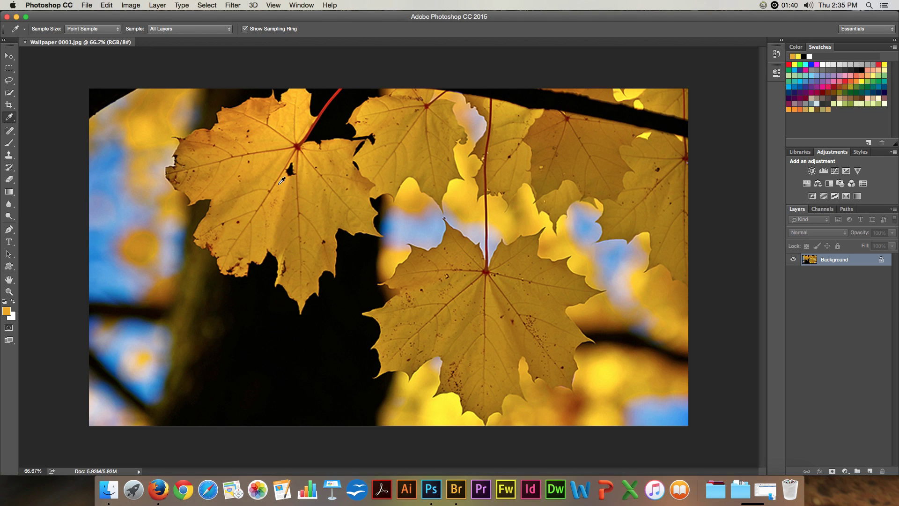
left_click(844, 113)
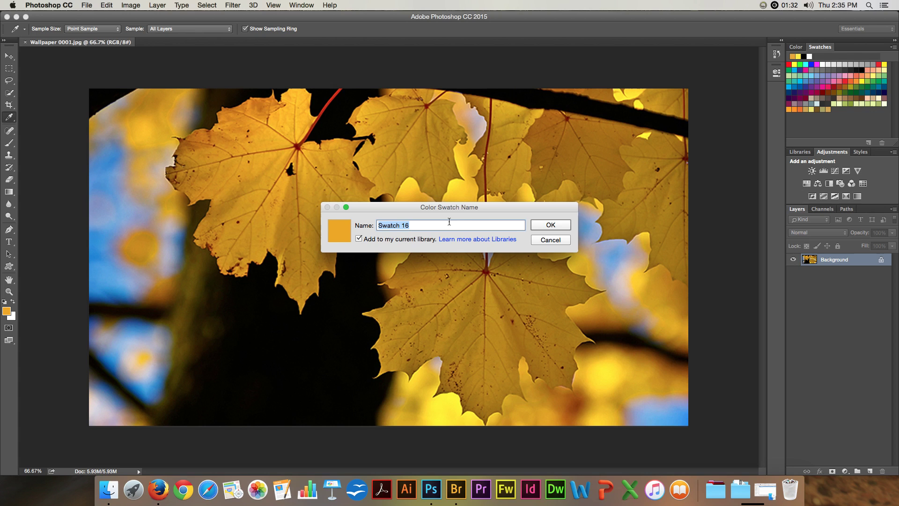
type("Ochre")
left_click(548, 227)
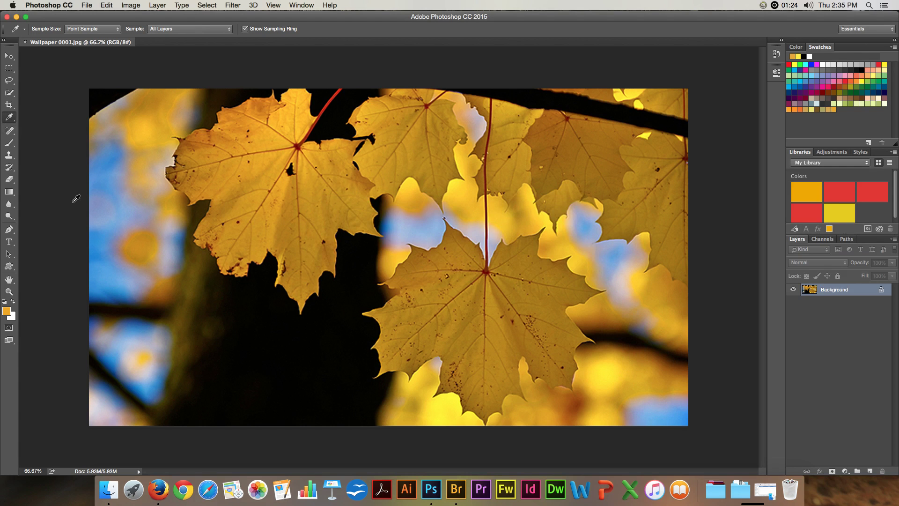
- Sample the sky's blue and save it as a swatch named 'Deep Blue'
left_click(113, 158)
left_click(843, 116)
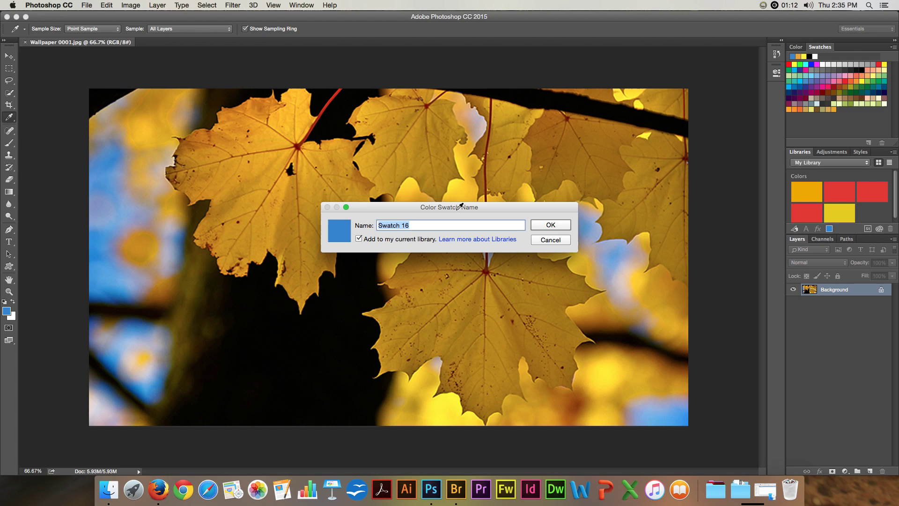
type("Deep Blue")
key("Return")
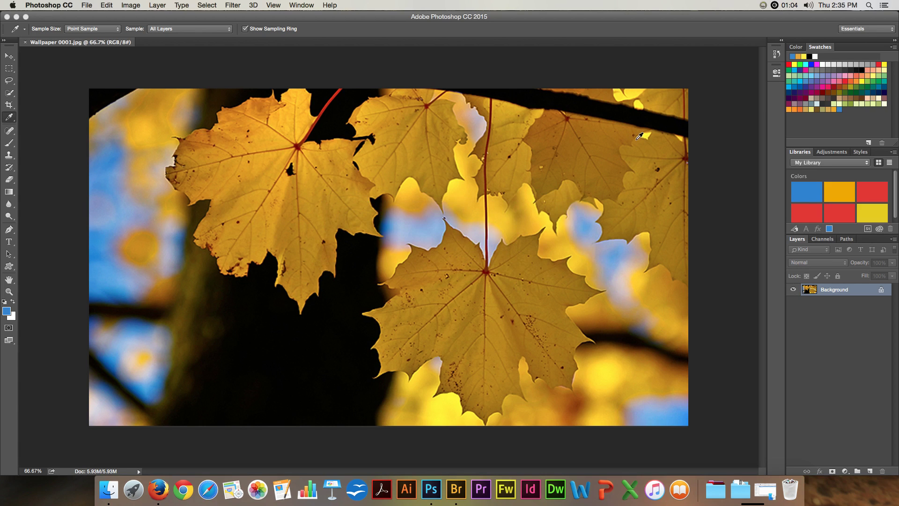
- In Preset Manager's Swatches set, delete the last blue swatch and click Done
left_click(106, 6)
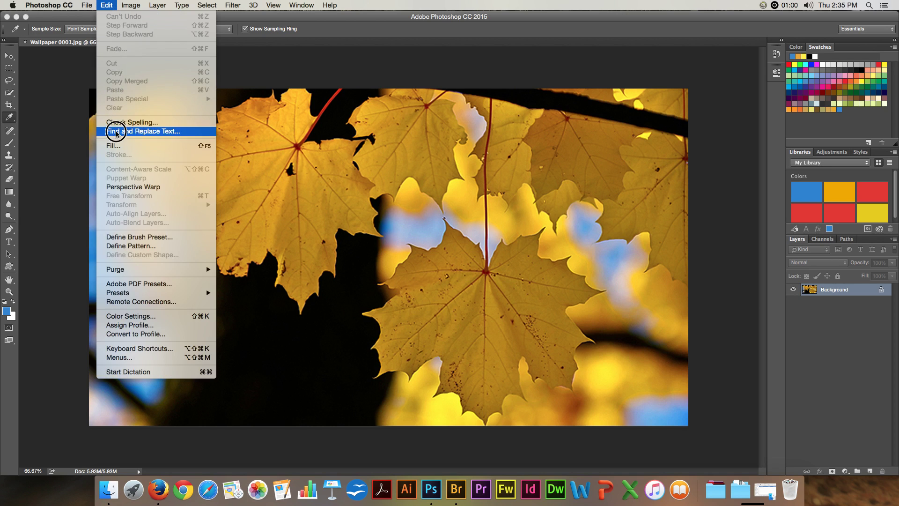
mouse_move(136, 293)
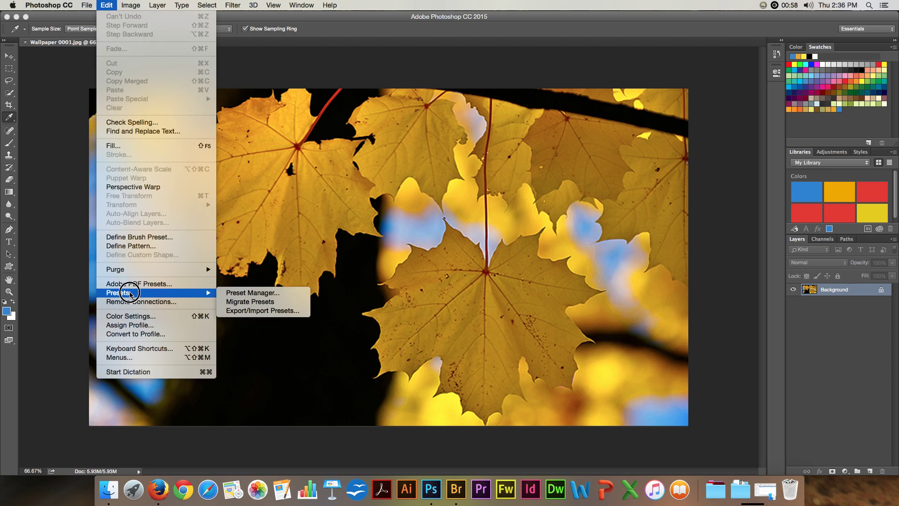
left_click(283, 293)
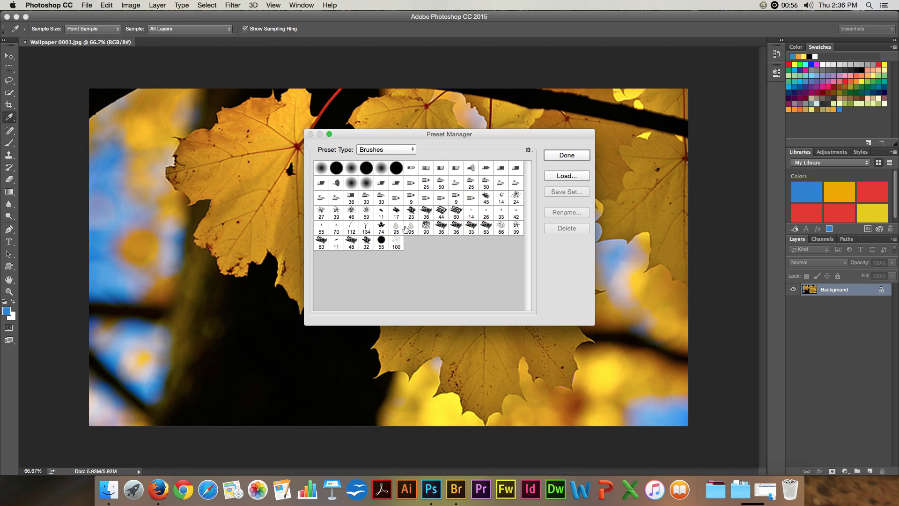
left_click(405, 149)
left_click(403, 157)
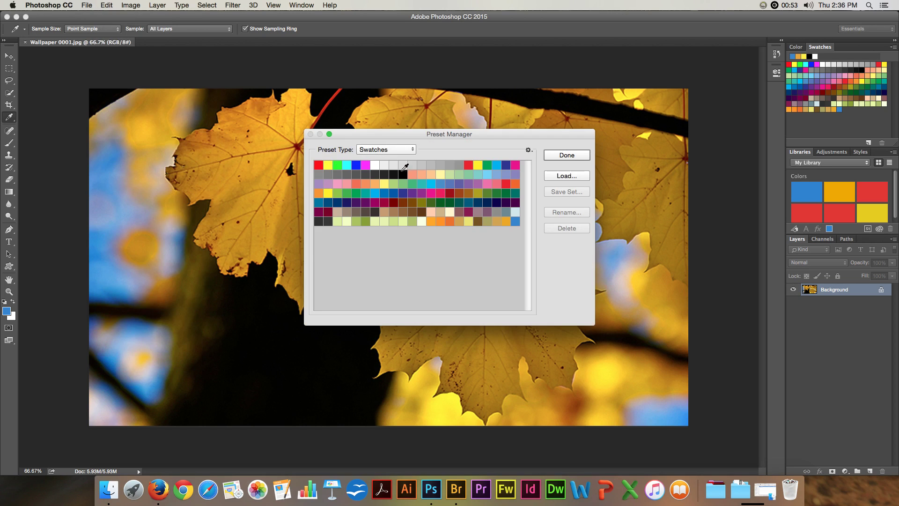
left_click(515, 223)
left_click(563, 227)
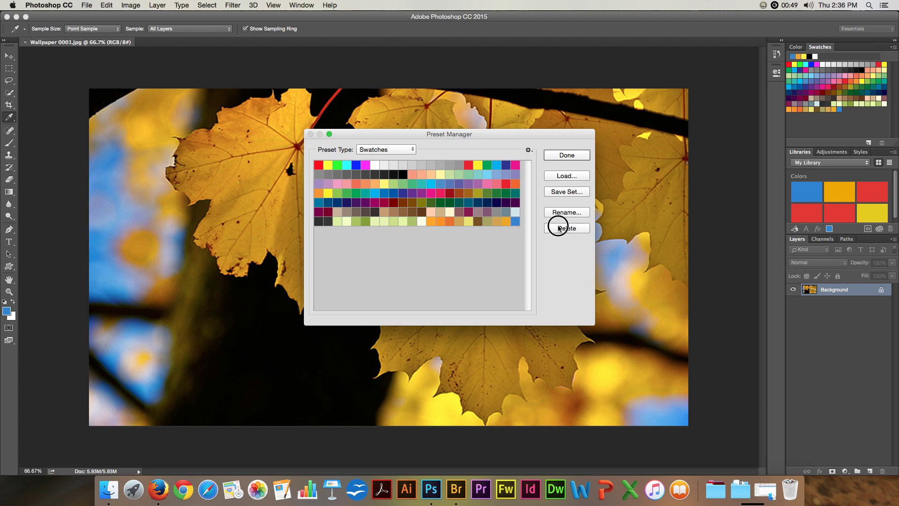
left_click(566, 155)
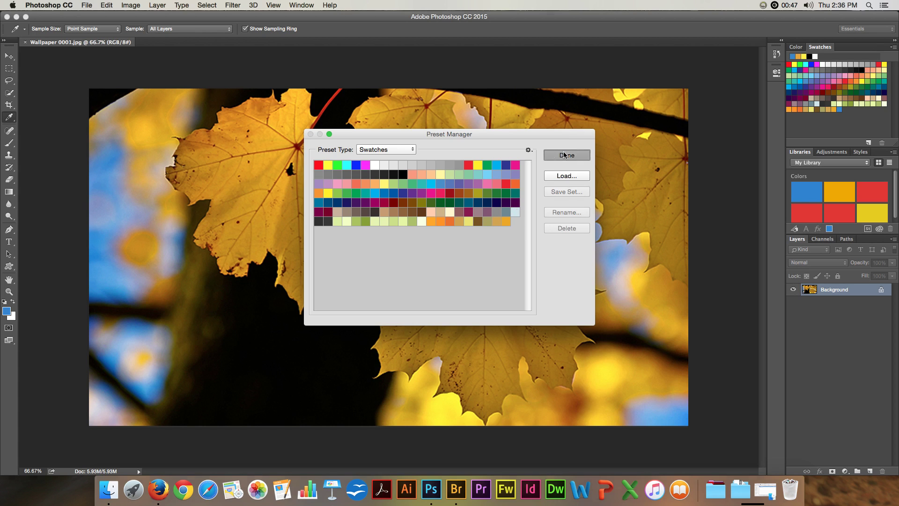